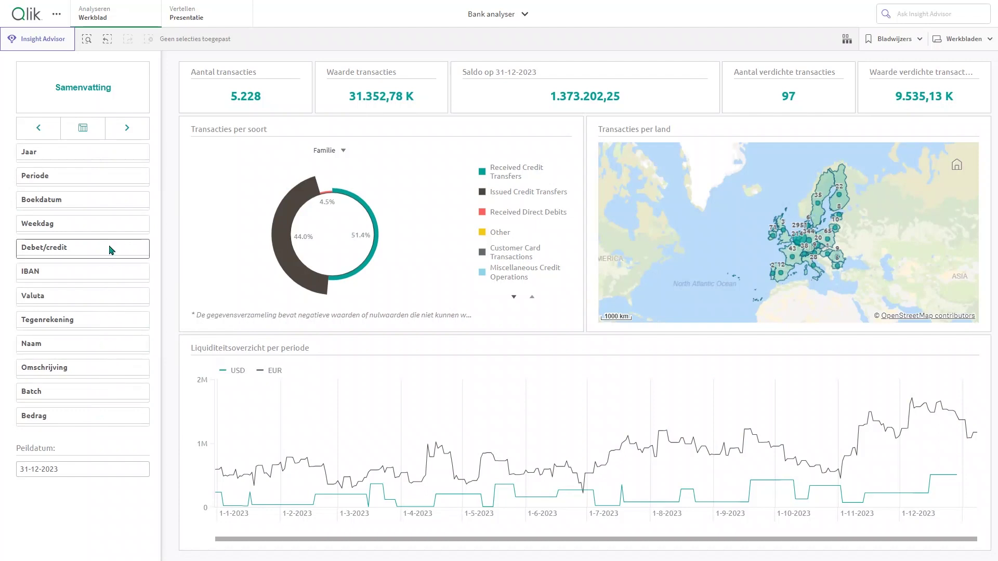
# Step: Filter the dashboard to Jaar 2023 and view the values available in the Periode filter
pyautogui.click(119, 157)
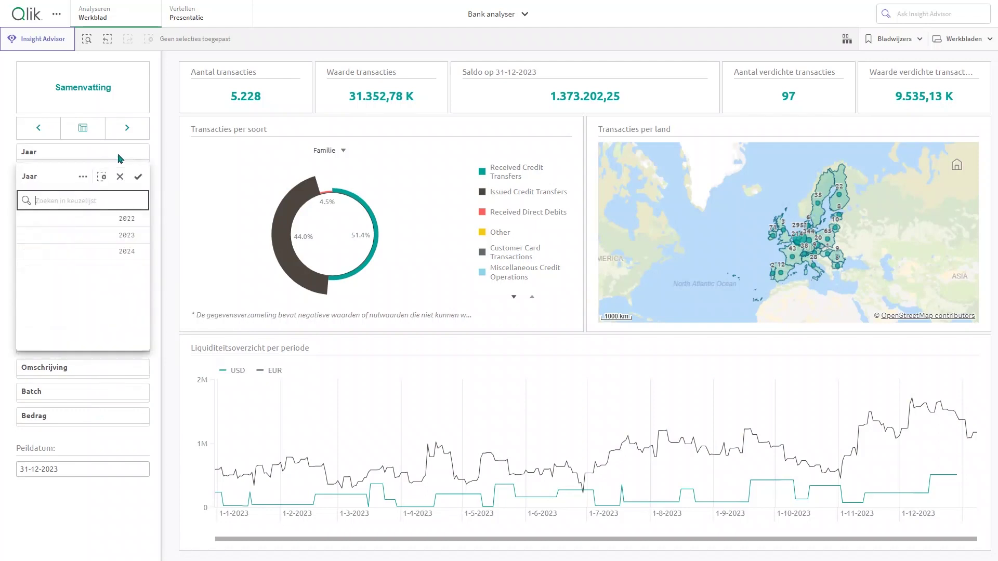
pyautogui.click(126, 236)
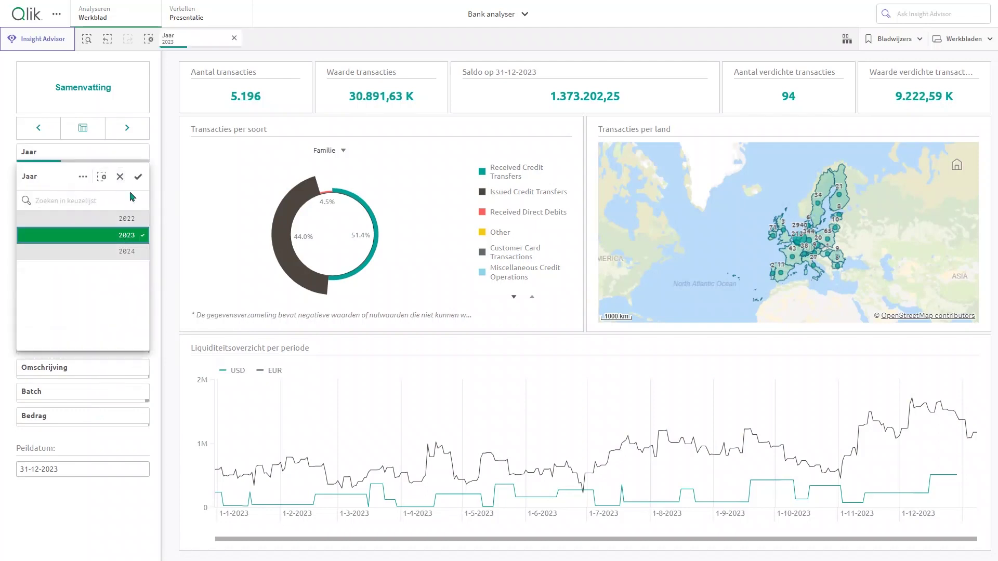
pyautogui.click(138, 178)
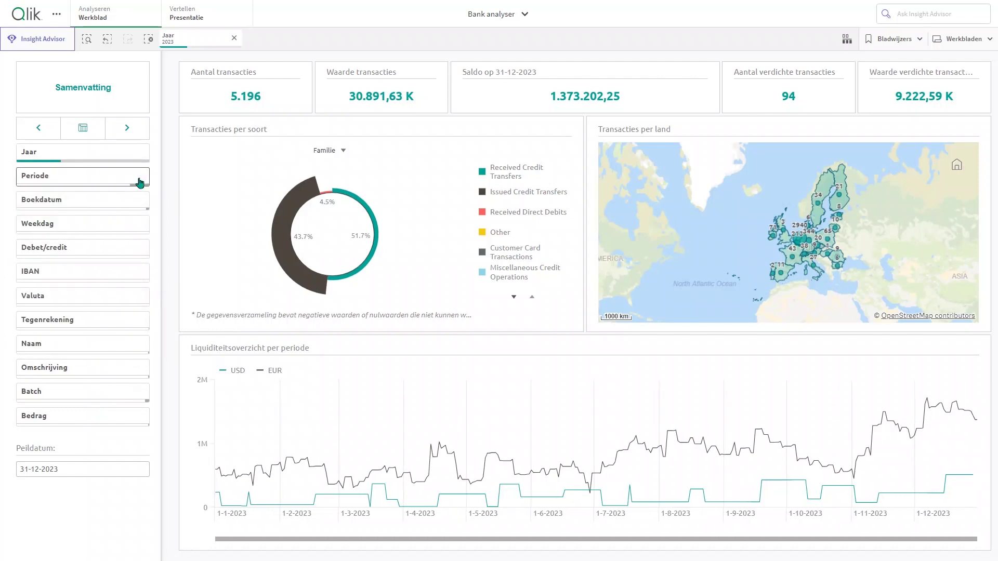
pyautogui.click(139, 180)
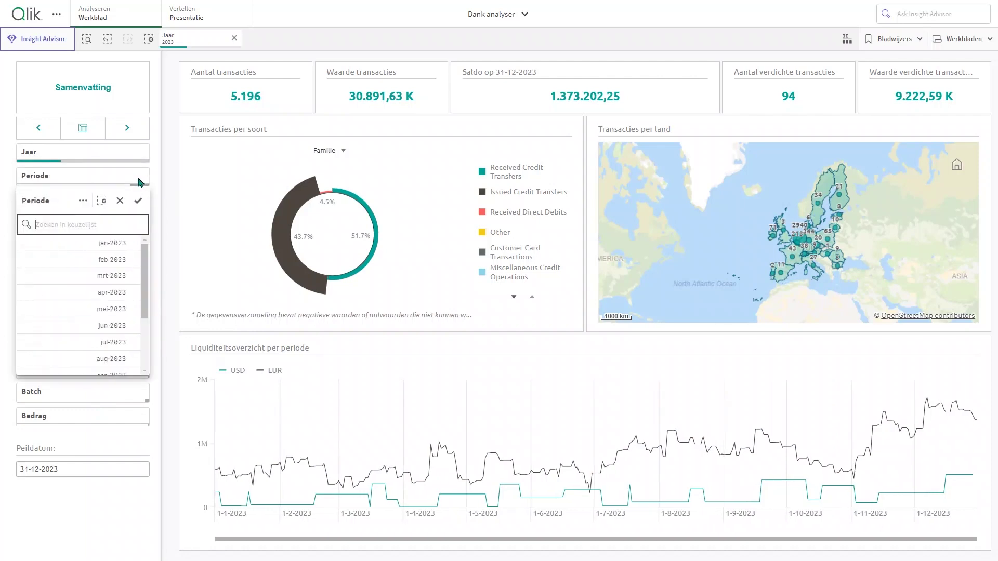
pyautogui.click(140, 182)
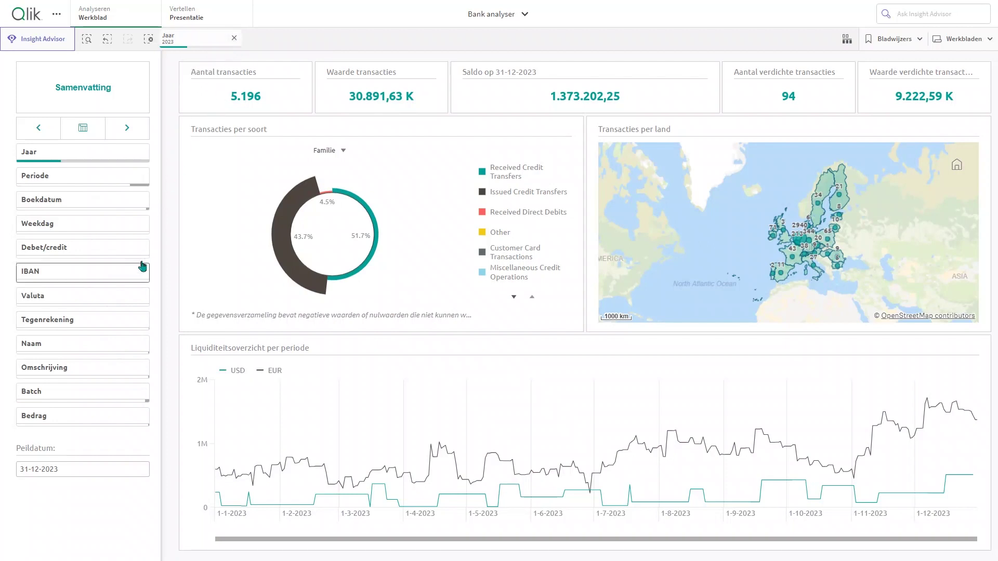
# Step: Set the Peildatum for the balance to 01-12-2023
pyautogui.moveTo(61, 470); pyautogui.dragTo(19, 471)
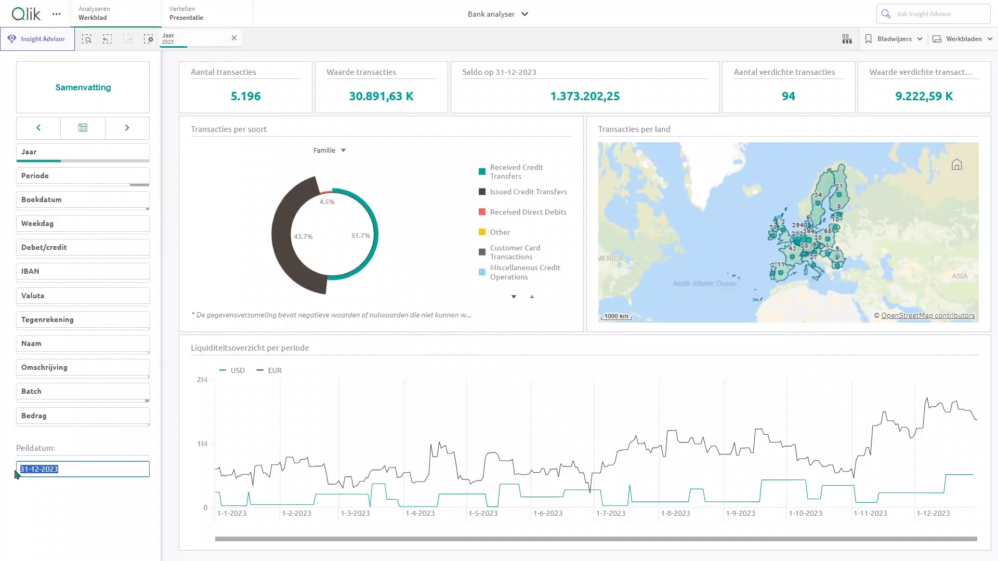
pyautogui.write('01-12-2023')
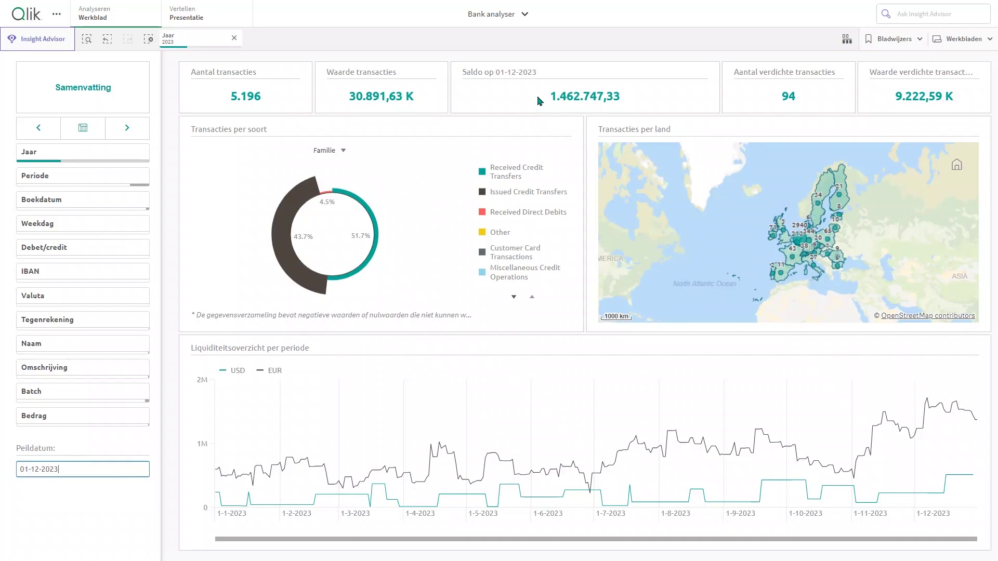
# Step: Look over the public worksheets and the full width of the Aansluiting met financiële administratie table
pyautogui.click(951, 41)
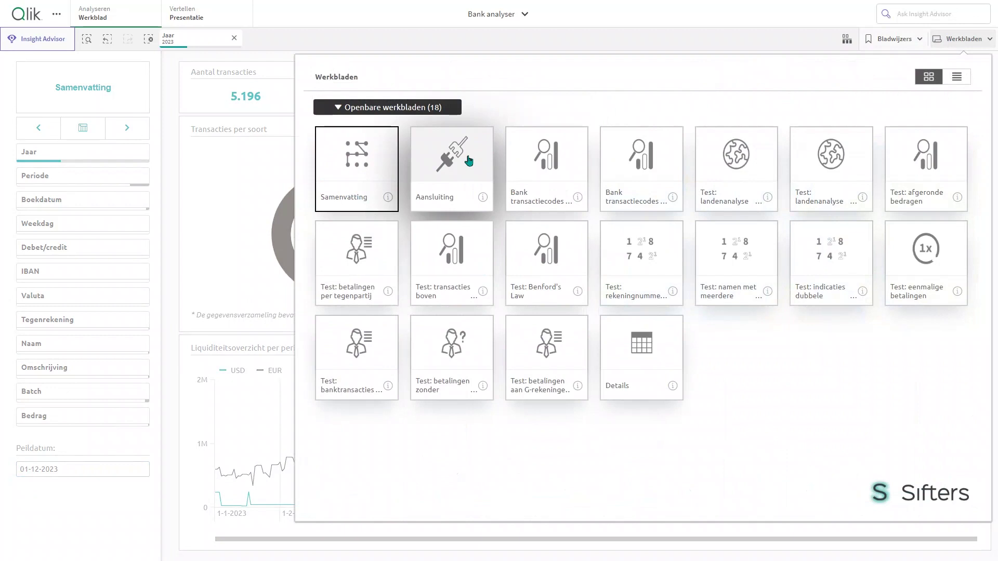
pyautogui.press('Escape')
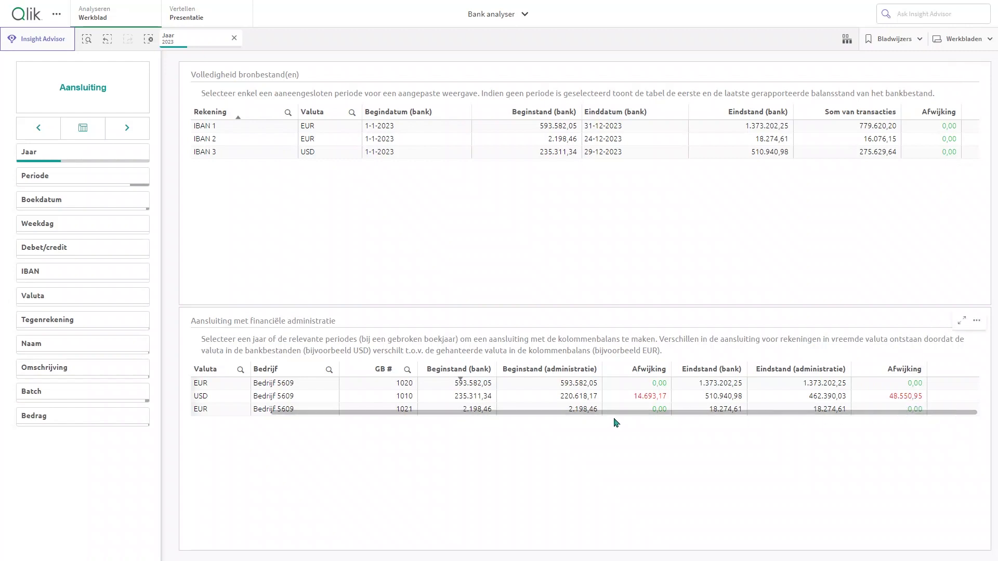
pyautogui.moveTo(279, 412); pyautogui.dragTo(187, 413)
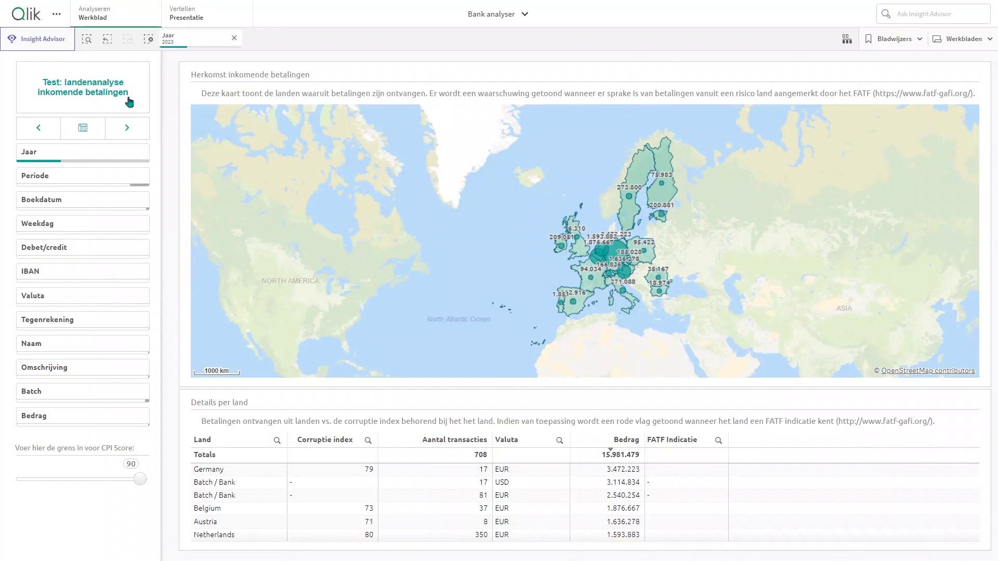
# Step: Sort the Details per land table by Aantal transacties, look through its countries, and lower the CPI score limit
pyautogui.click(407, 446)
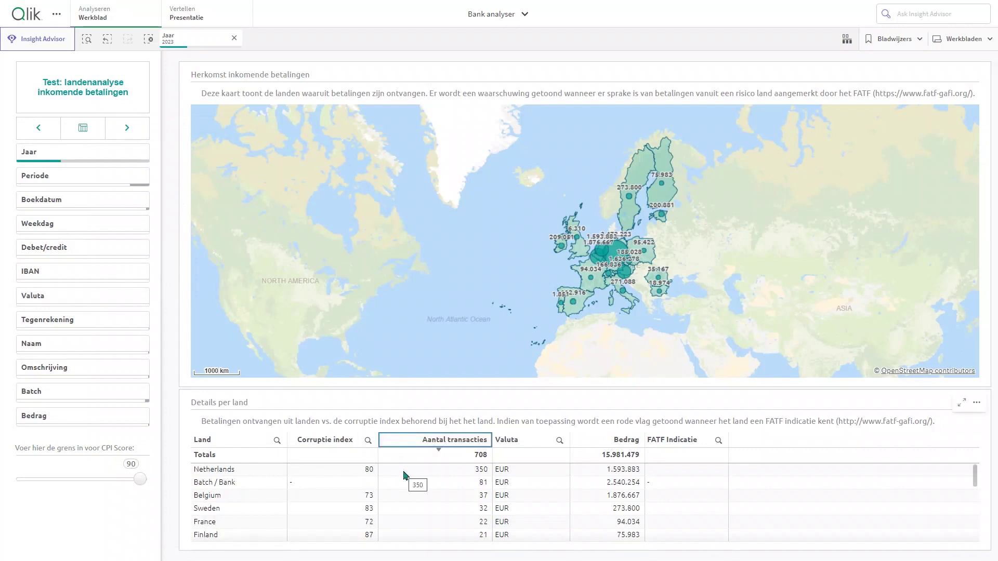
pyautogui.scroll(-5, 404, 475)
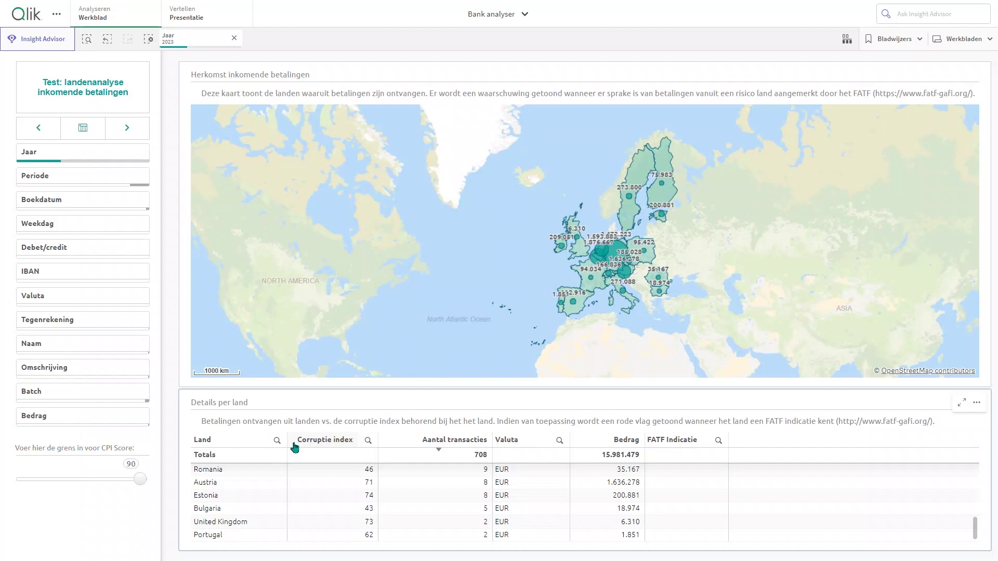
pyautogui.click(73, 479)
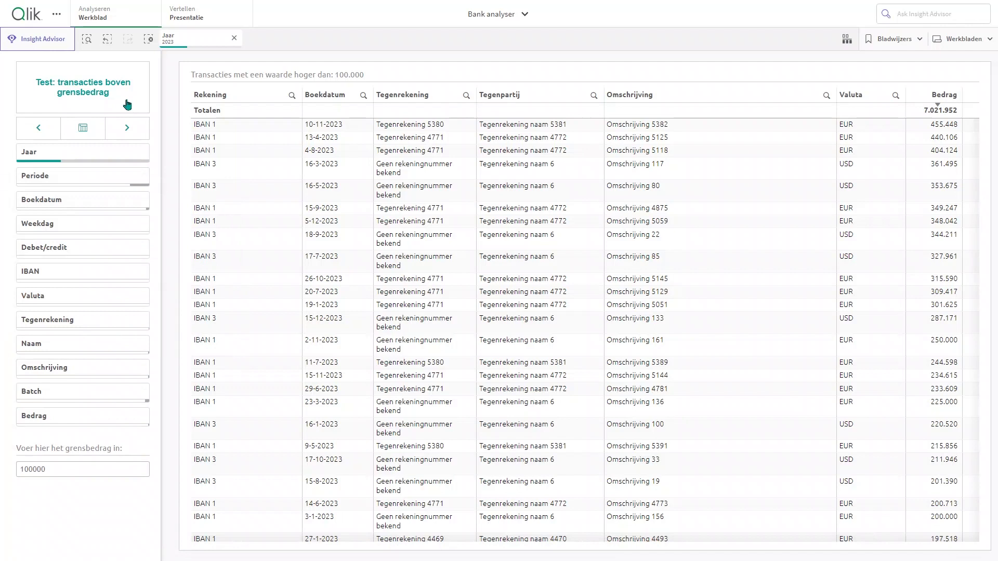
# Step: Set the threshold amount for the transactions above the limit test to 300000
pyautogui.moveTo(51, 470); pyautogui.dragTo(18, 470)
pyautogui.write('300000')
pyautogui.press('Return')
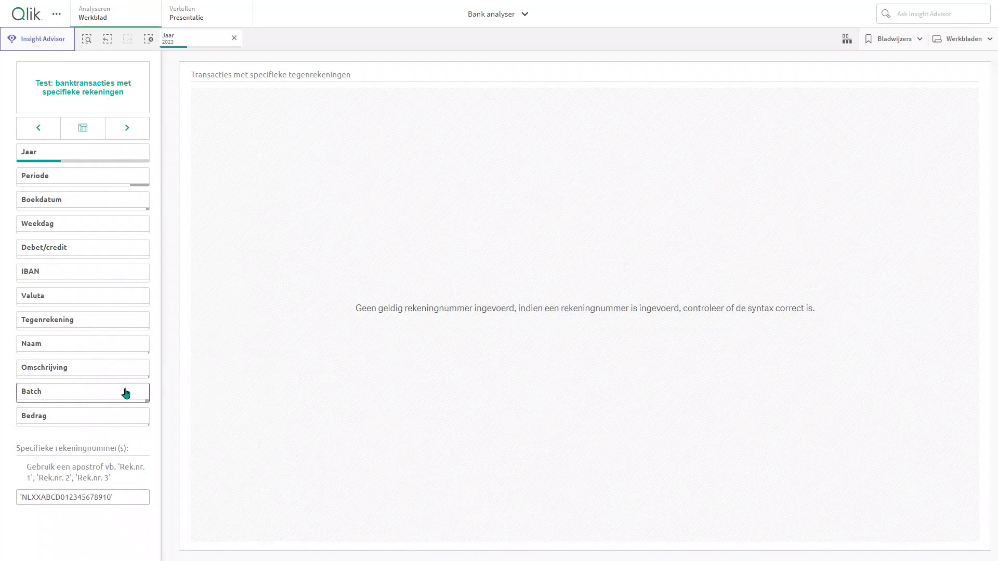
# Step: Replace the sample value under Specifieke rekeningnummer(s) with the counter-account identifier to test, enclosed in apostrophes
pyautogui.click(118, 497)
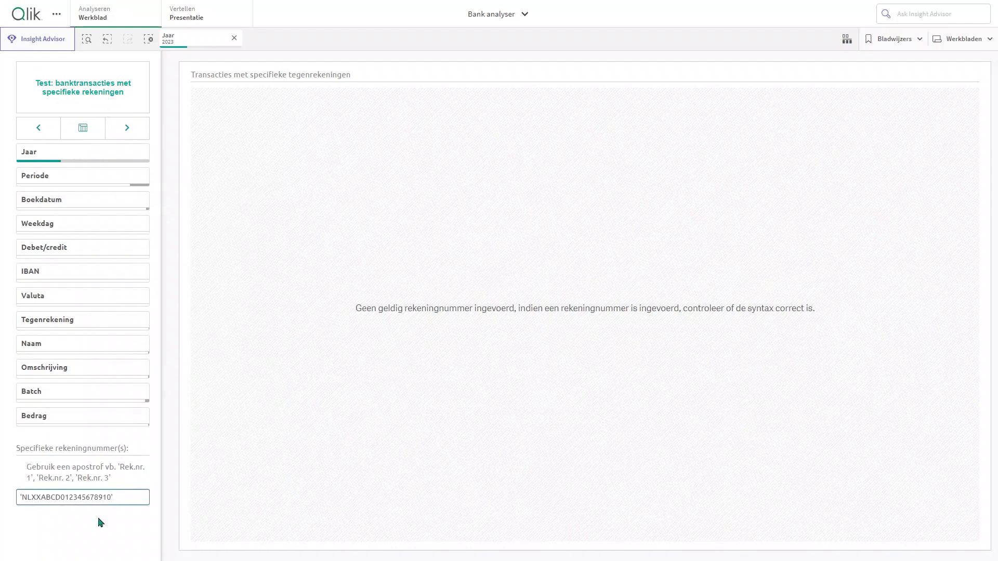
pyautogui.press('BackSpace')
pyautogui.press('BackSpace')
pyautogui.press('BackSpace')
pyautogui.press('BackSpace')
pyautogui.press('BackSpace')
pyautogui.press('BackSpace')
pyautogui.press('BackSpace')
pyautogui.press('BackSpace')
pyautogui.press('BackSpace')
pyautogui.press('BackSpace')
pyautogui.press('BackSpace')
pyautogui.press('BackSpace')
pyautogui.press('BackSpace')
pyautogui.press('BackSpace')
pyautogui.press('BackSpace')
pyautogui.press('BackSpace')
pyautogui.press('BackSpace')
pyautogui.press('BackSpace')
pyautogui.press('BackSpace')
pyautogui.press('BackSpace')
pyautogui.write("Tegenrekening 242'")
pyautogui.press('Return')
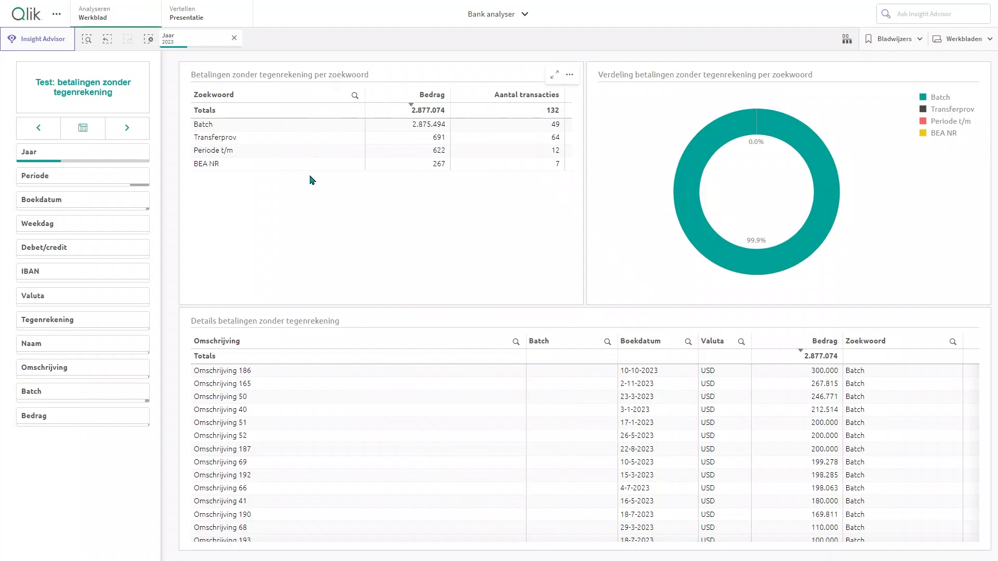
# Step: Filter the payments without a counter-account on the keyword Batch
pyautogui.click(305, 126)
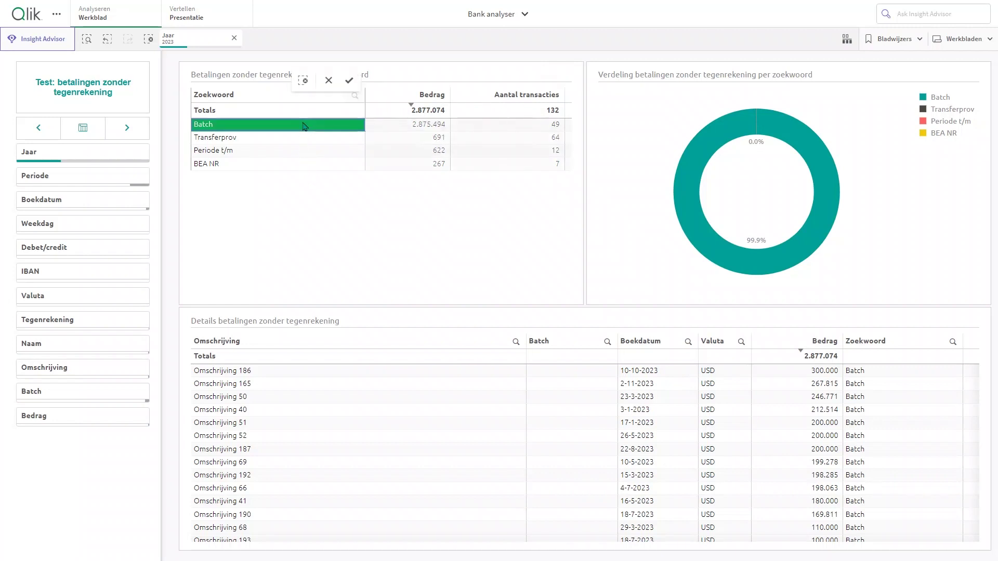
pyautogui.click(349, 80)
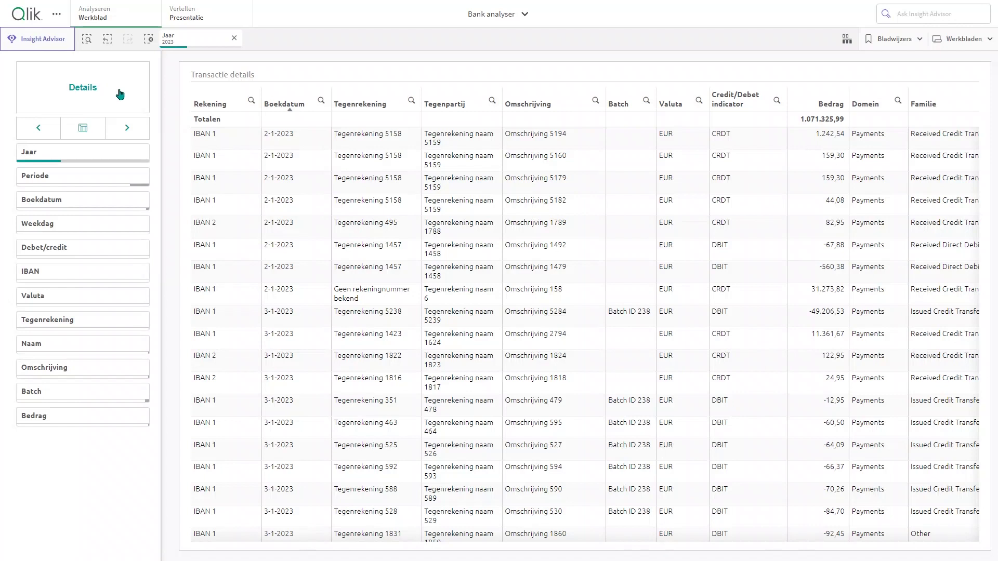
# Step: Open the Details worksheet and export its Transactie details table as data with Tabelopmaak enabled
pyautogui.click(967, 38)
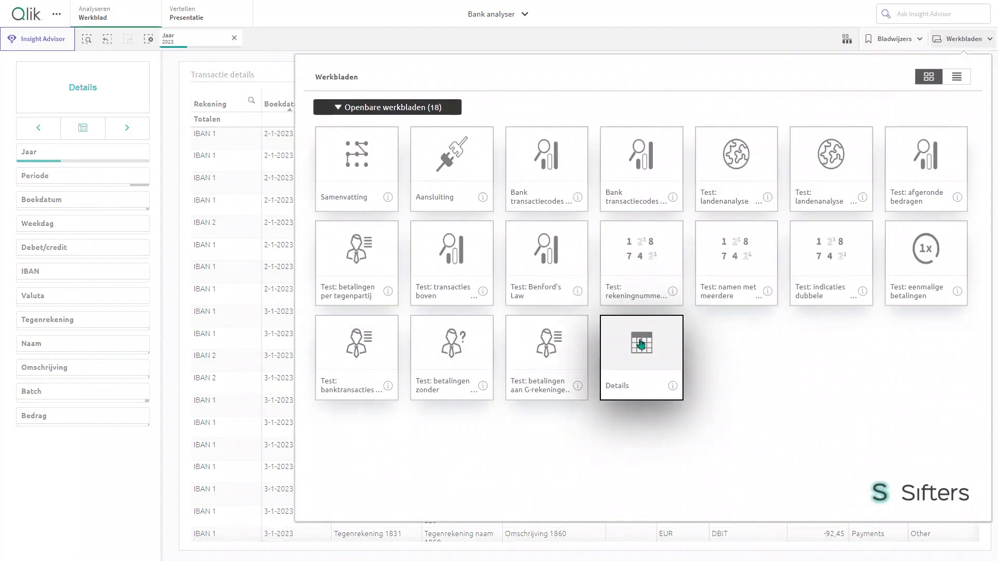
pyautogui.click(641, 344)
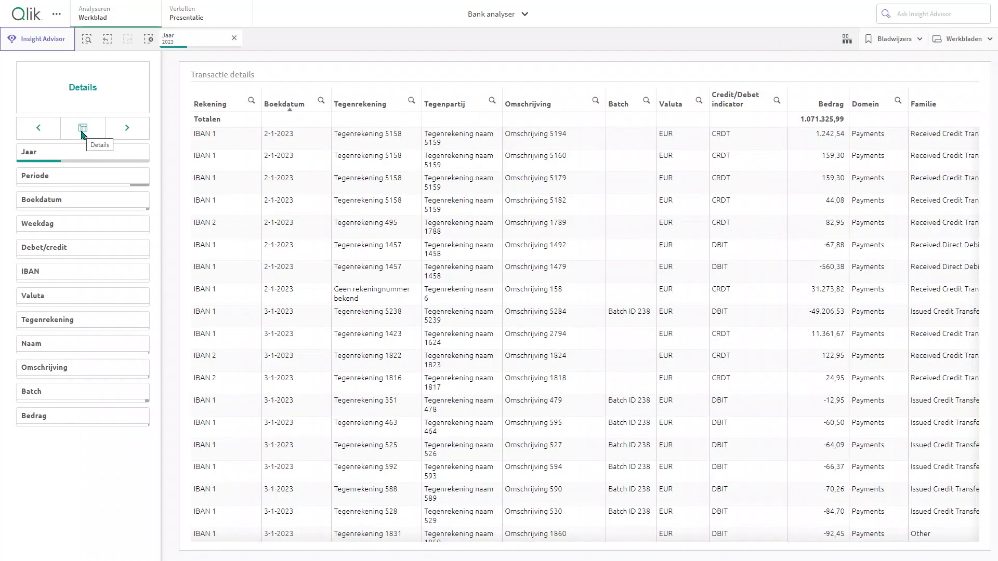
pyautogui.rightClick(236, 139)
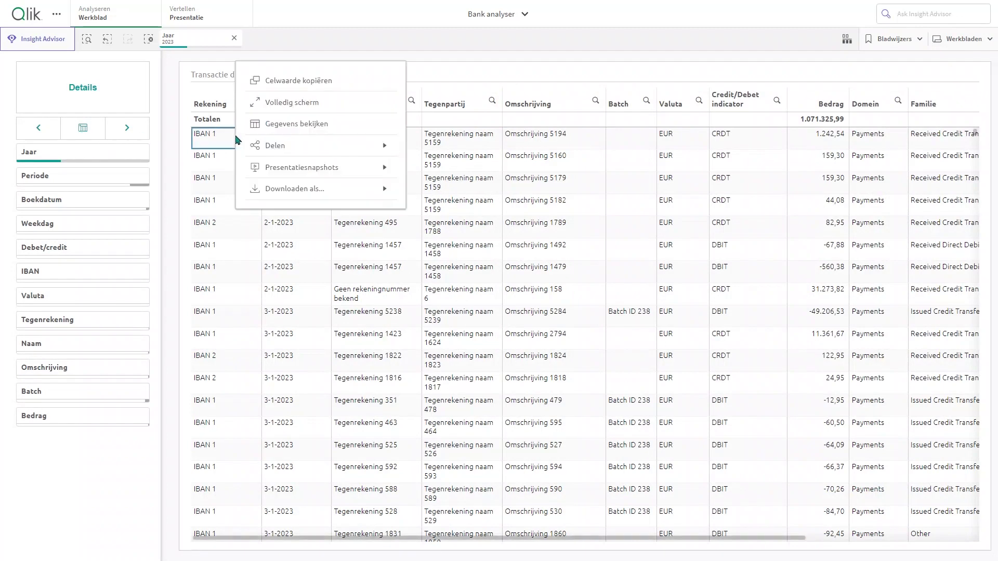
pyautogui.click(277, 189)
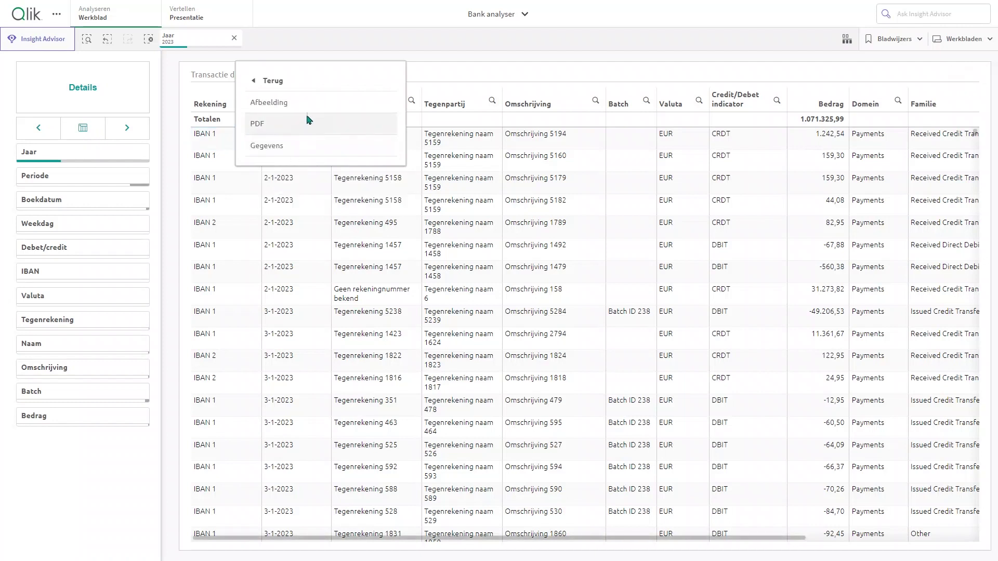
pyautogui.click(312, 150)
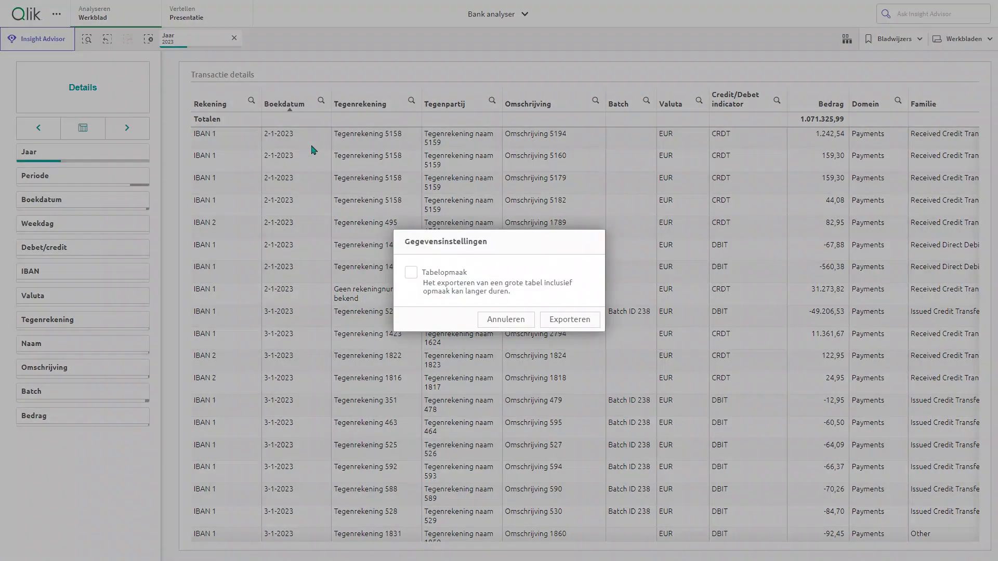
pyautogui.click(410, 272)
pyautogui.click(568, 321)
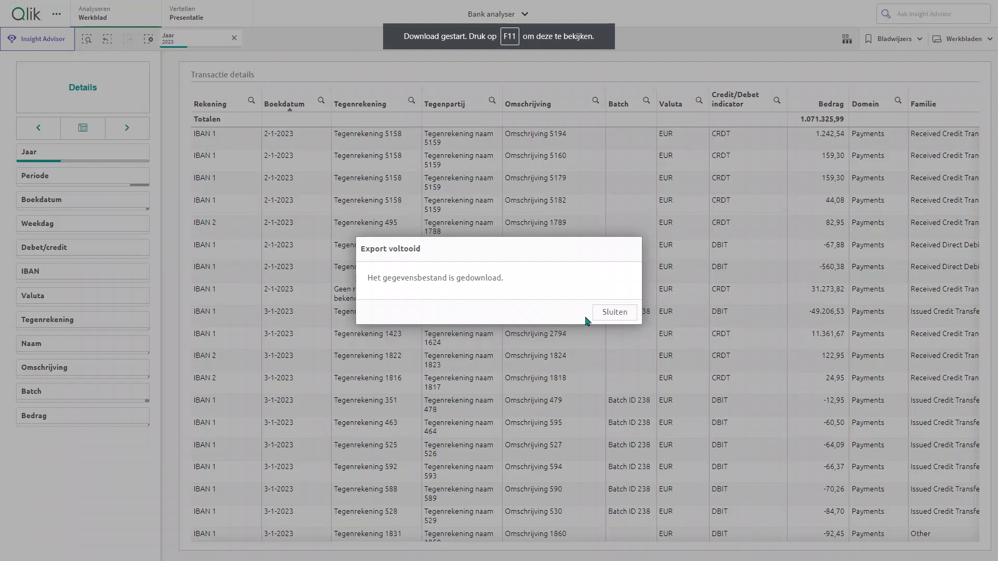
pyautogui.click(613, 315)
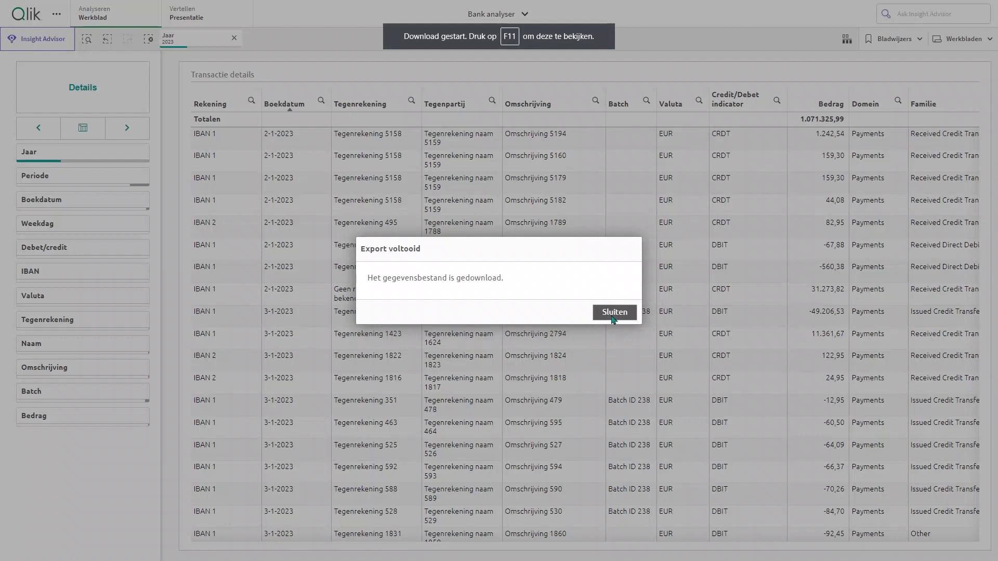